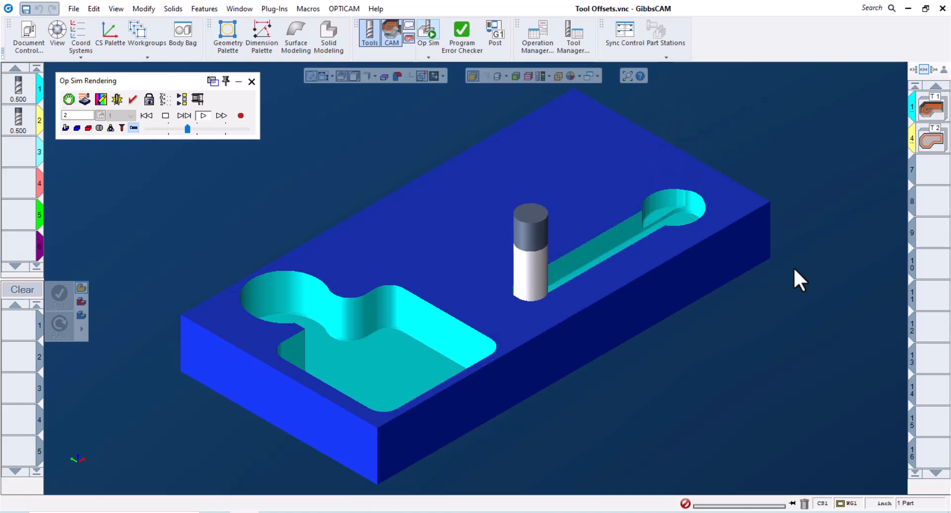
- Speed up the Op Sim rendering to run the machining simulation through the end of the program, and close it
click(231, 128)
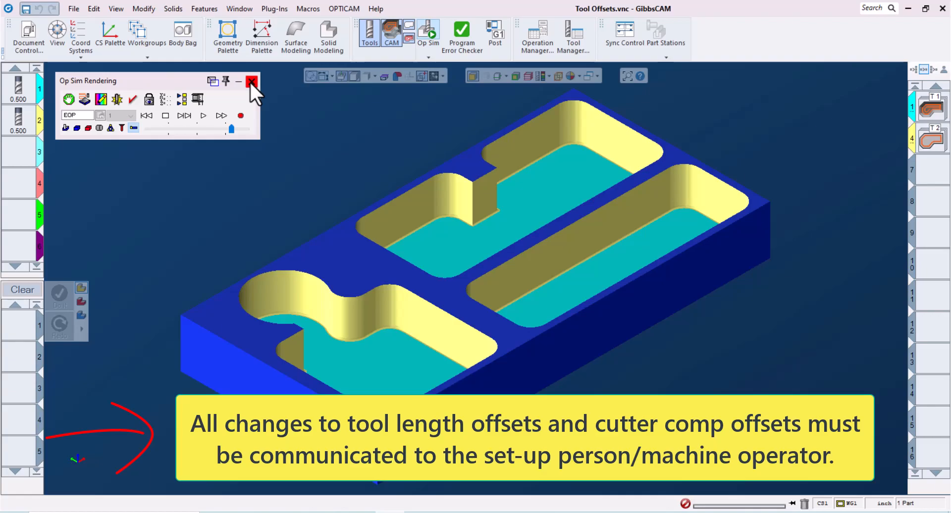
click(251, 82)
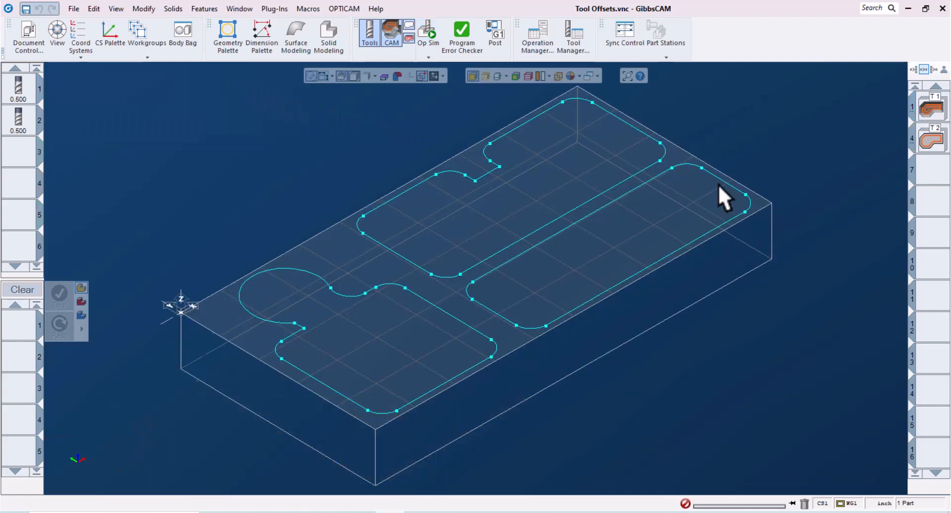
- Expand the group of tool 2 contour operations, select them all and redraw so only their toolpaths are displayed
key(ctrl+h)
double_click(943, 136)
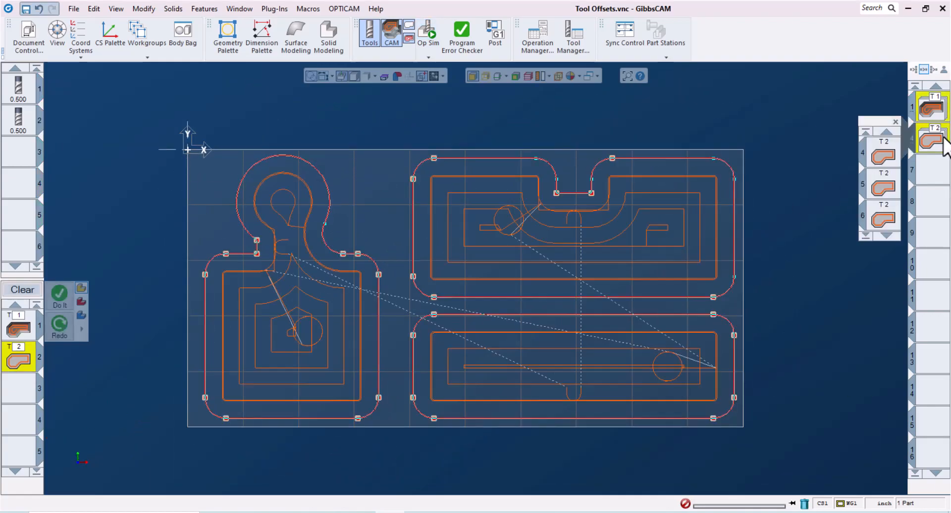
click(878, 152)
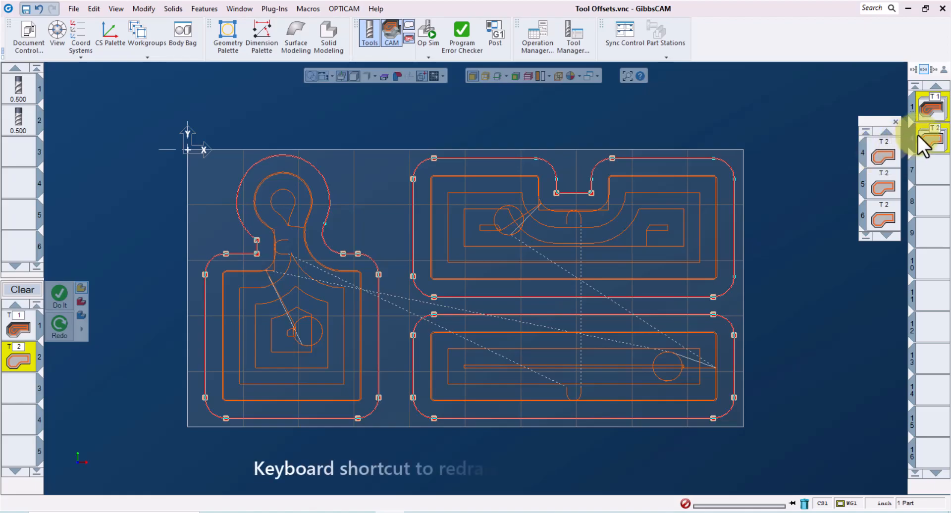
click(931, 140)
key(ctrl+r)
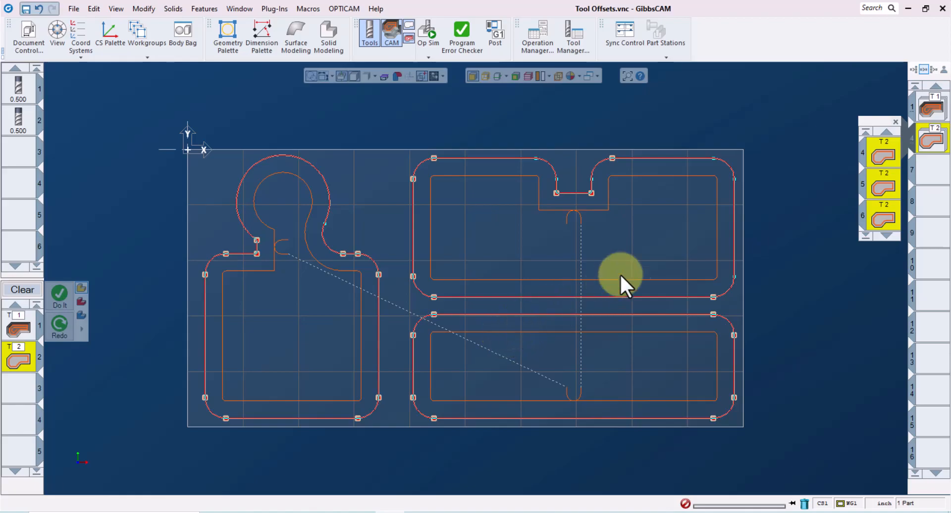
- Review the tool offset and CRC offset numbers in the operation data of contour operation 4
right_click(881, 156)
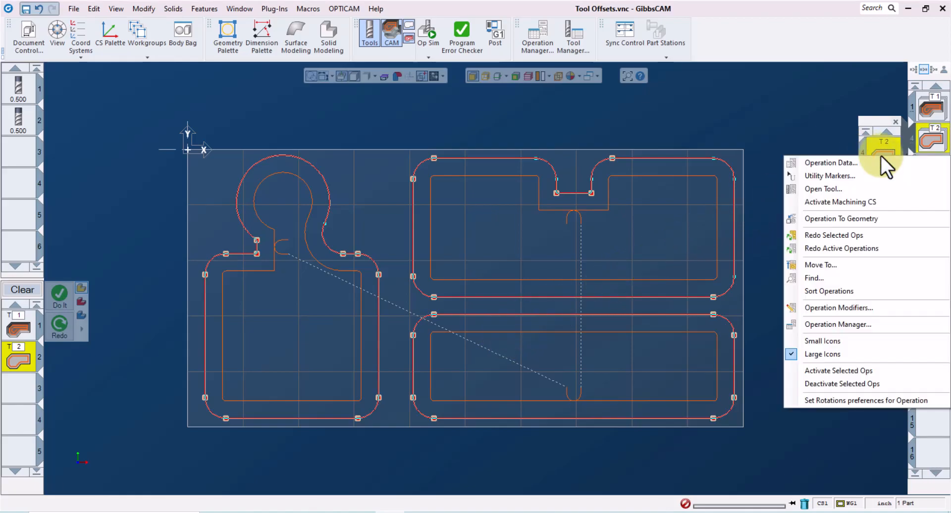
click(851, 168)
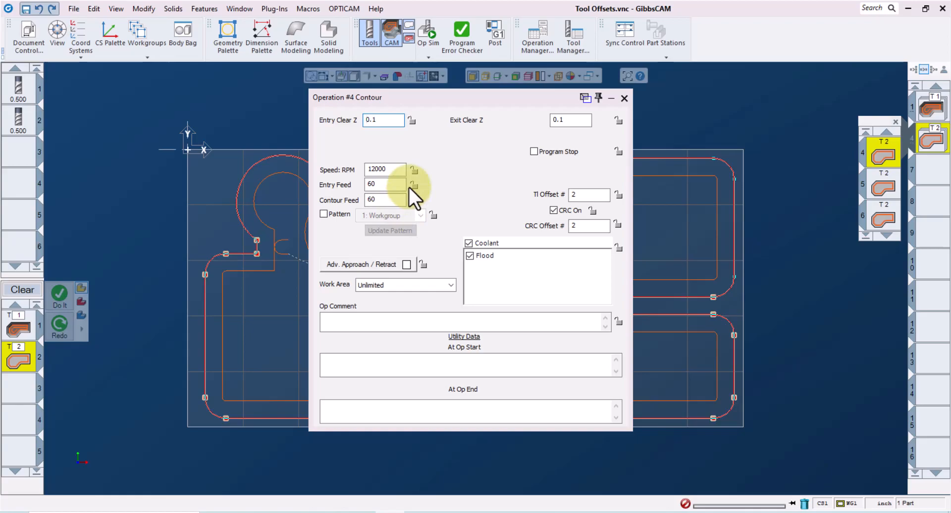
double_click(583, 196)
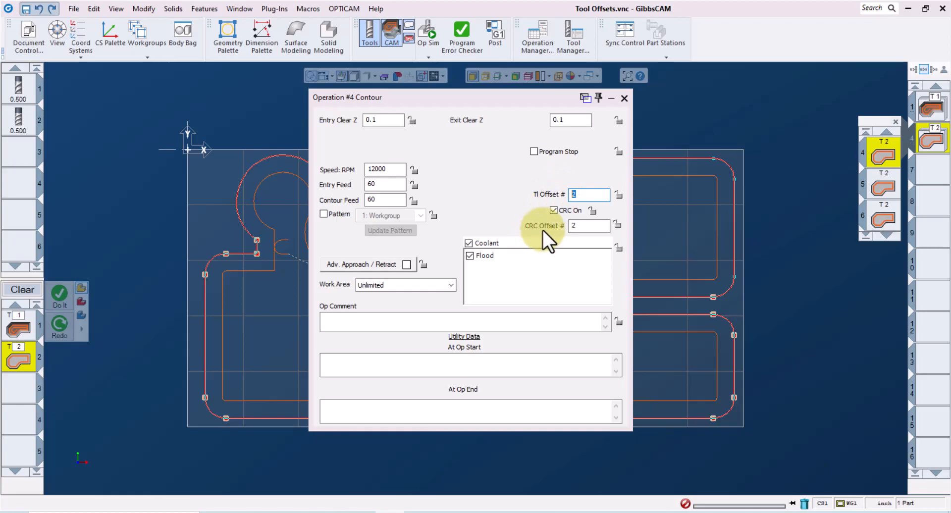
double_click(583, 227)
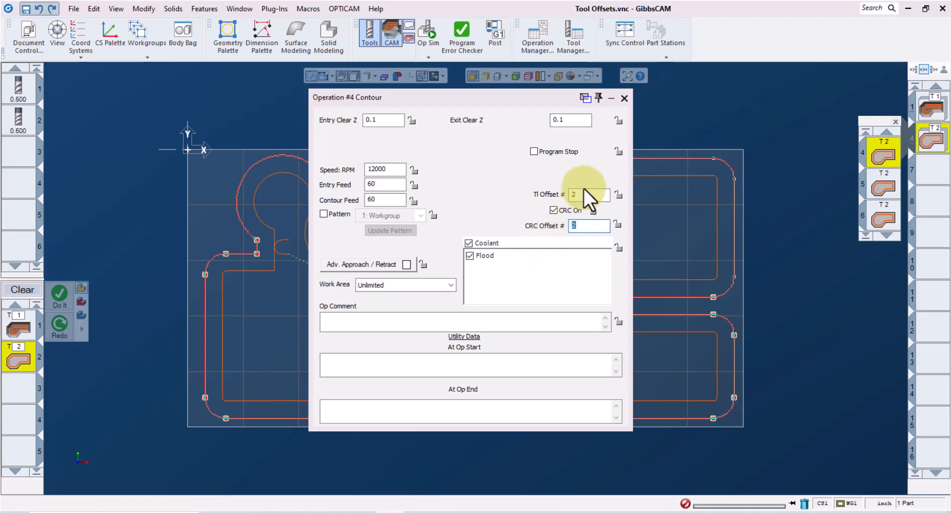
click(625, 98)
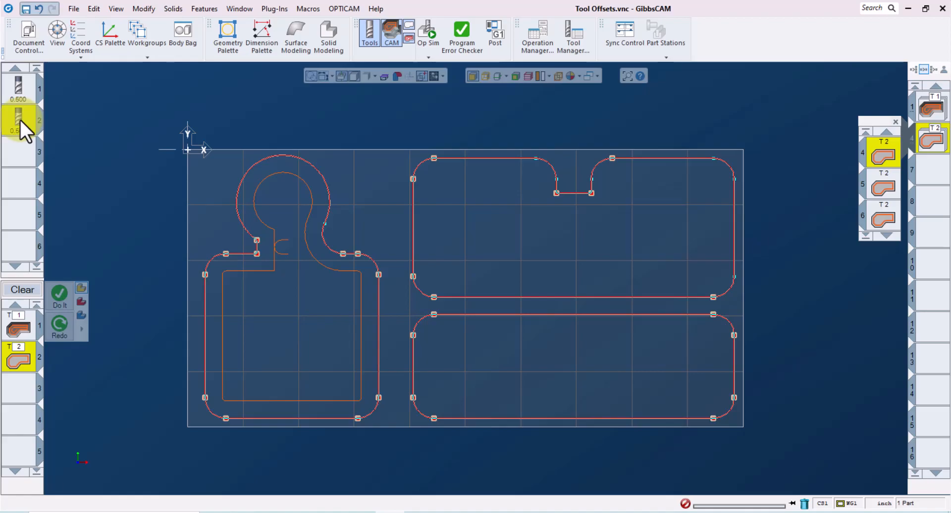
- Compare the tool length and cutter comp offset numbers defined on milling tool 2 with those in operation 4's data
double_click(20, 120)
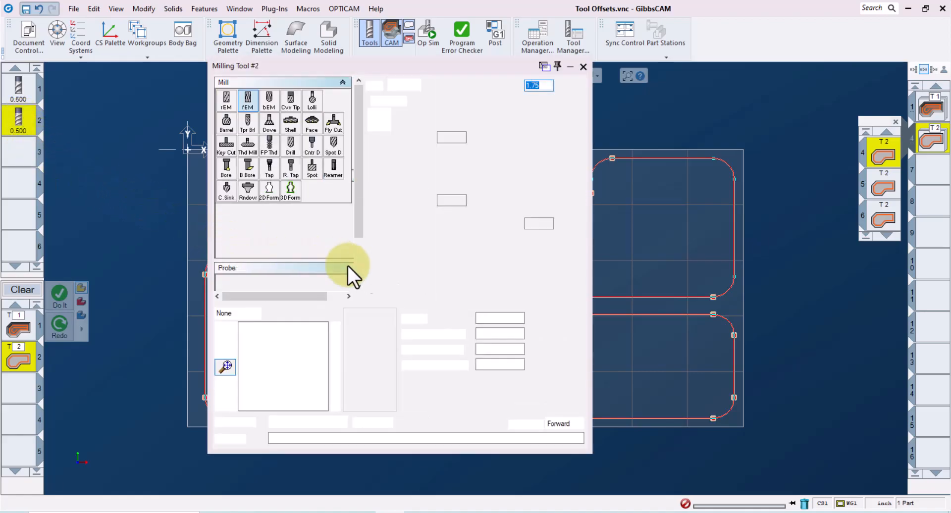
double_click(501, 349)
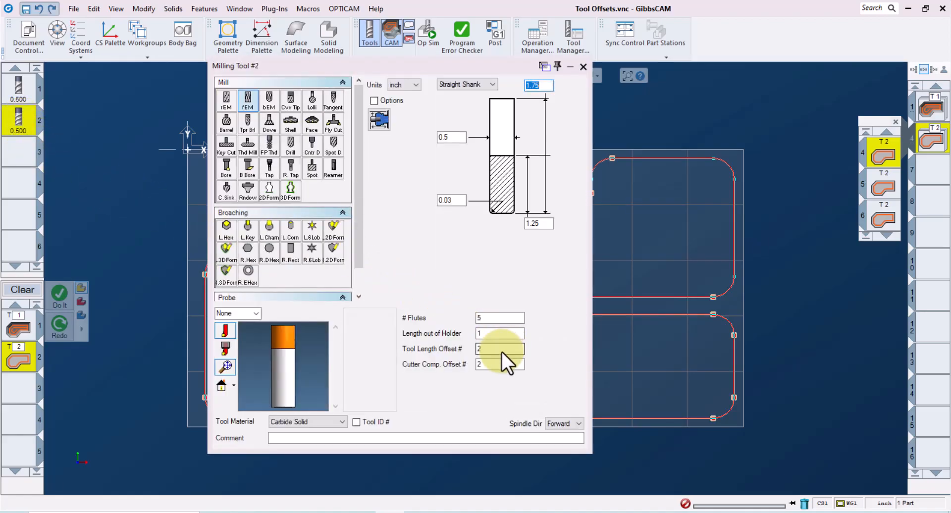
key(Tab)
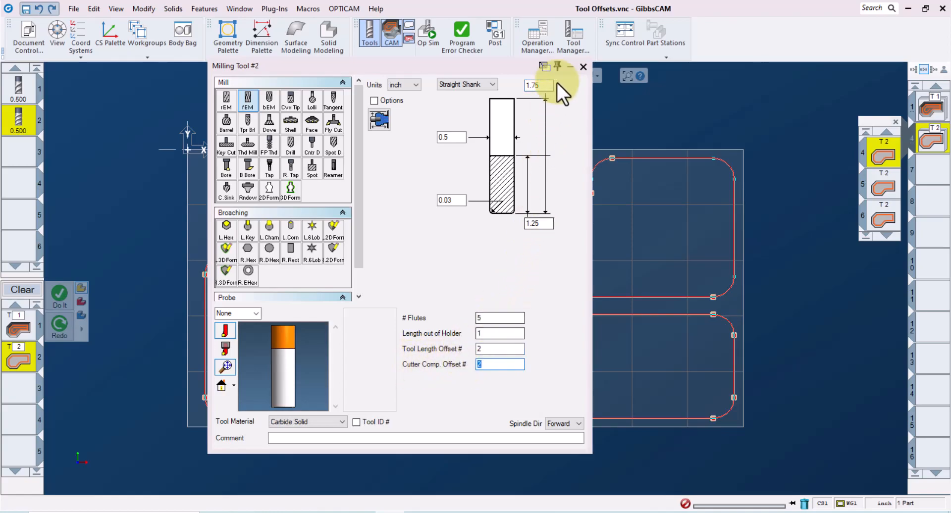
click(583, 67)
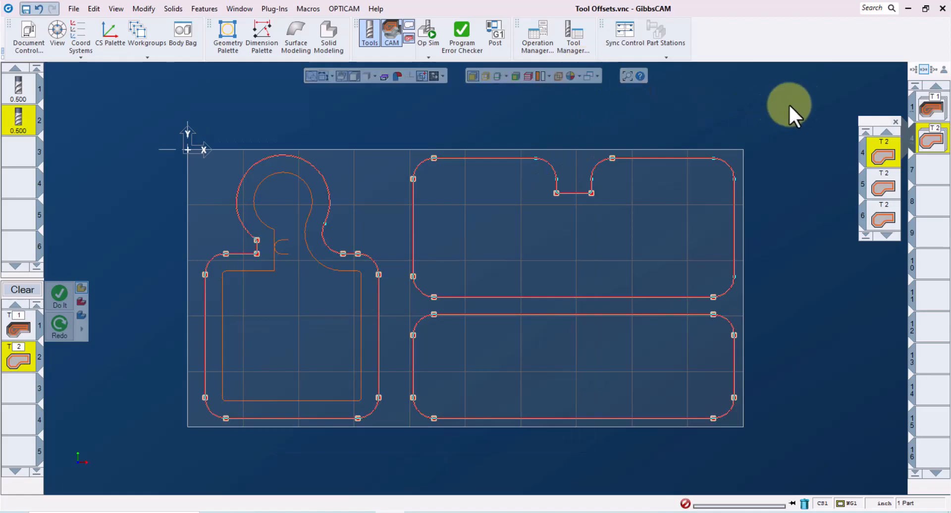
right_click(869, 155)
click(845, 165)
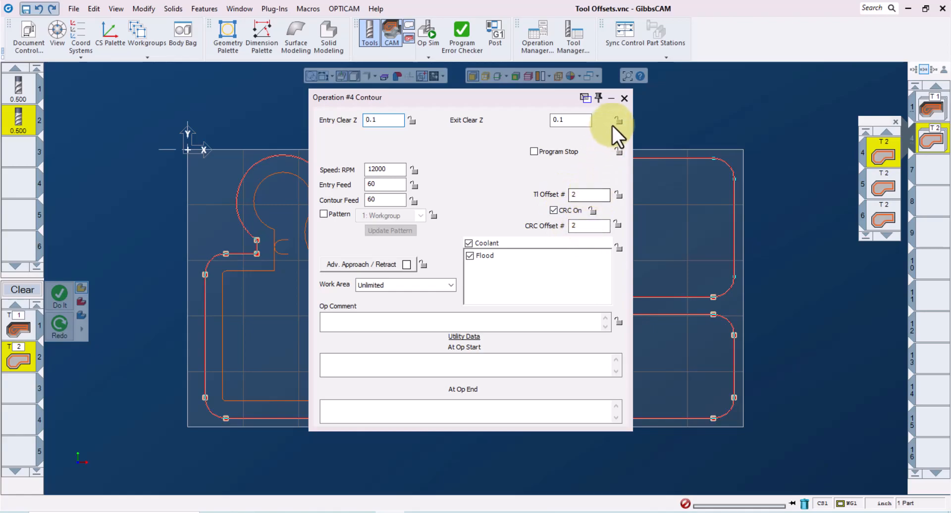
click(623, 98)
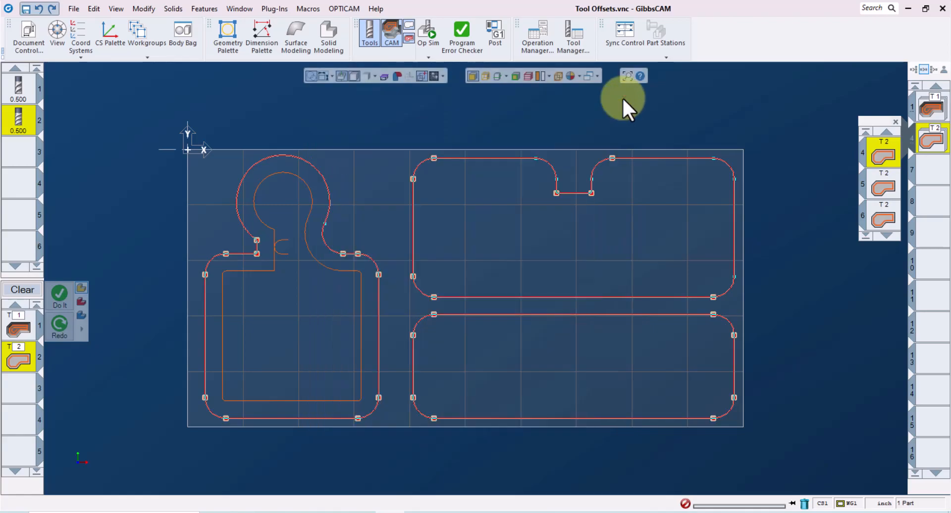
- Set the CRC offset number of contour operation 5, the plain rectangular pocket, to 22 and lock that value
click(881, 188)
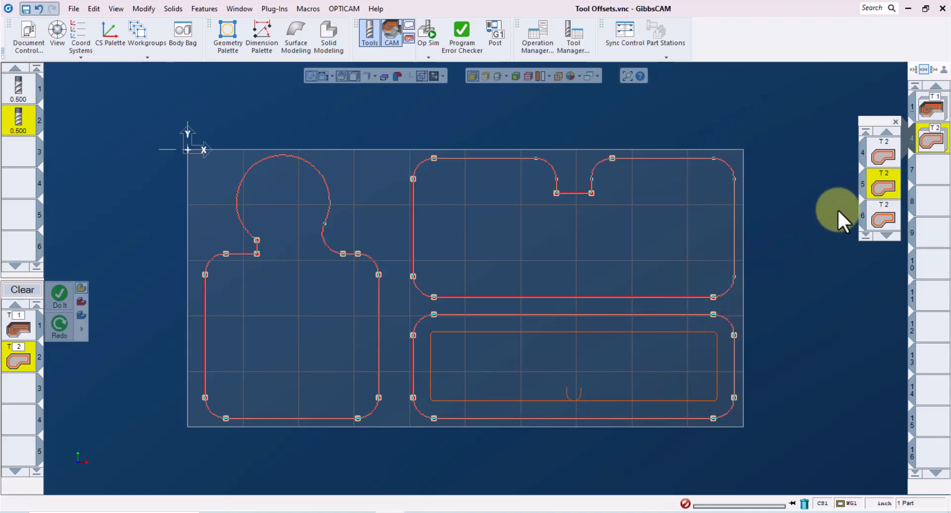
right_click(883, 185)
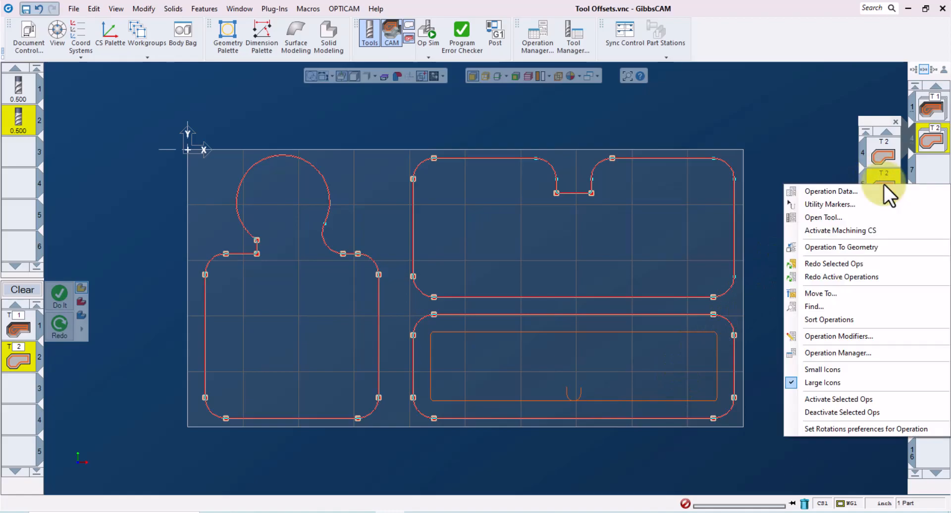
click(856, 193)
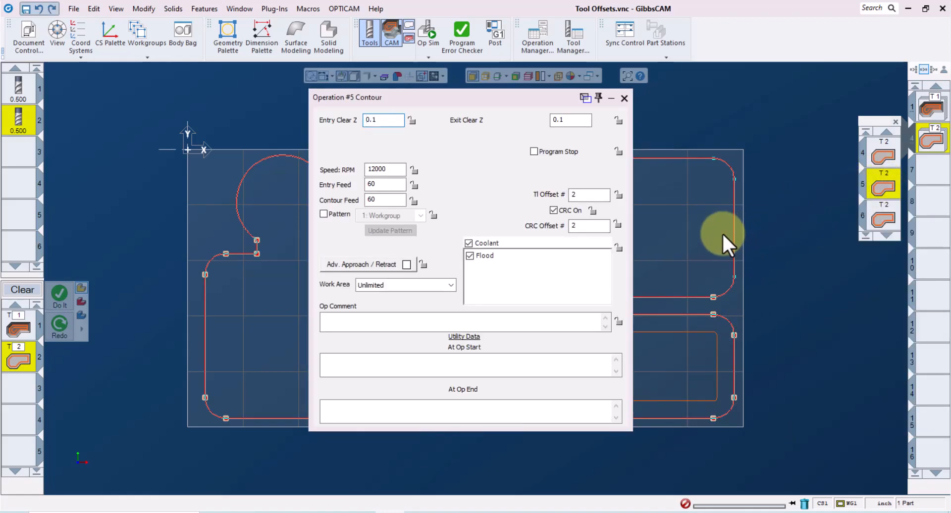
click(578, 226)
text(22)
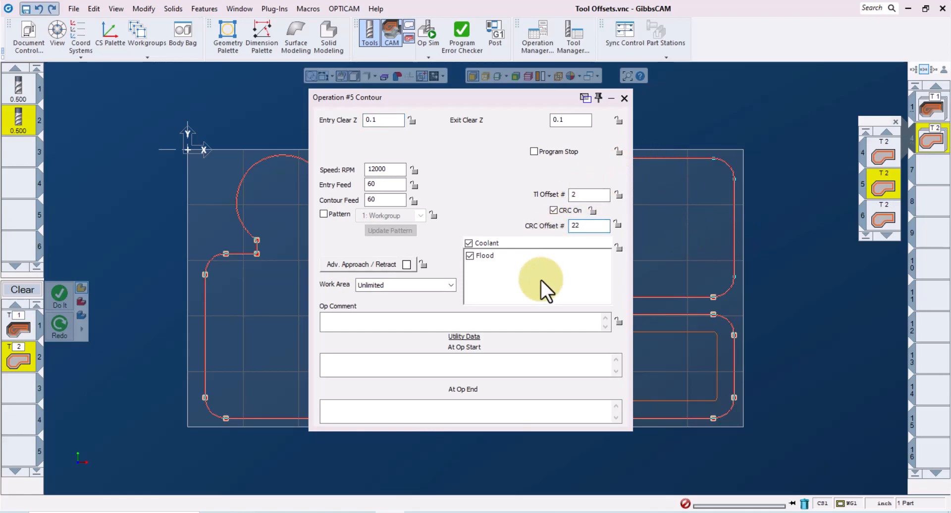
click(589, 231)
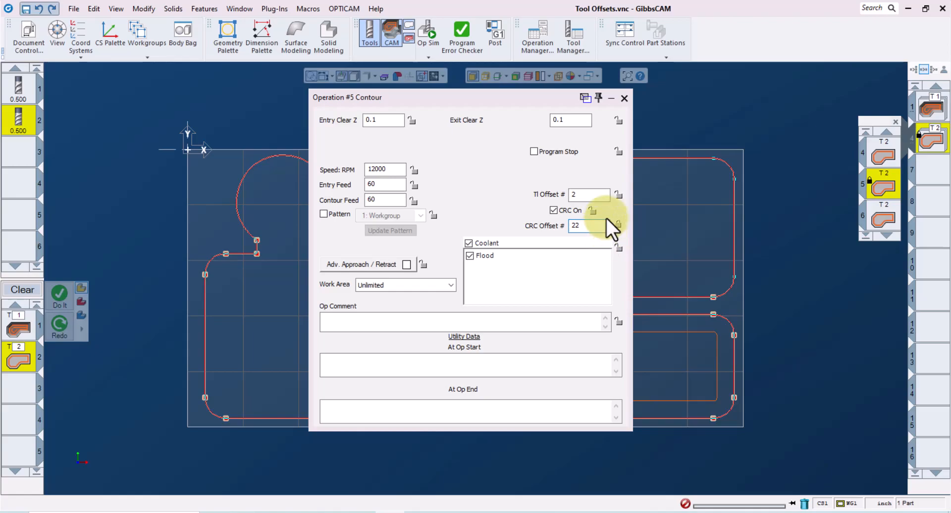
click(623, 98)
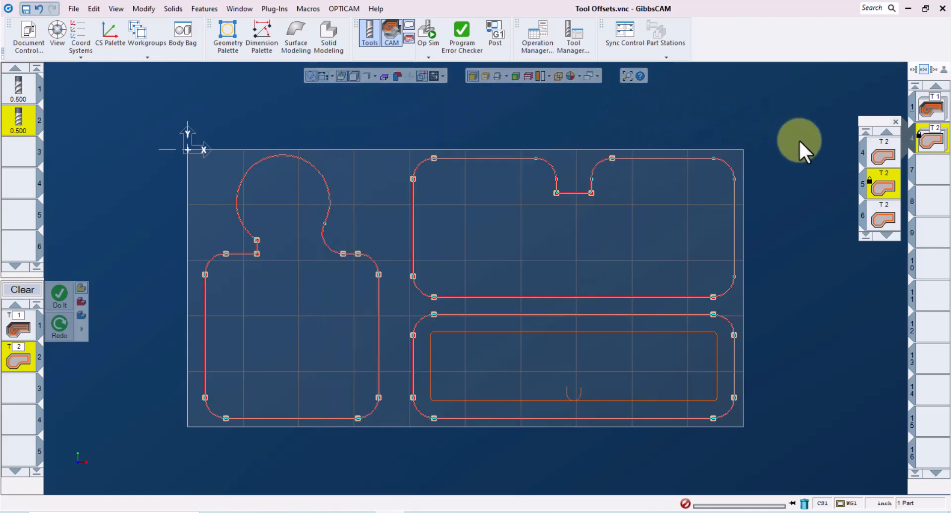
- In the data of contour operation 6, the notched pocket, set both the CRC offset and tool offset numbers to 32 and lock them
click(885, 217)
drag(878, 221, 736, 221)
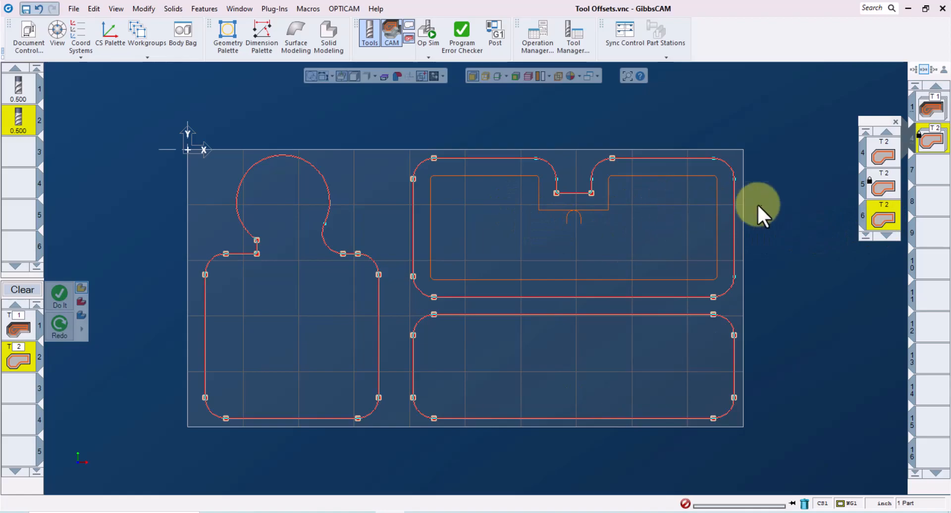
right_click(883, 209)
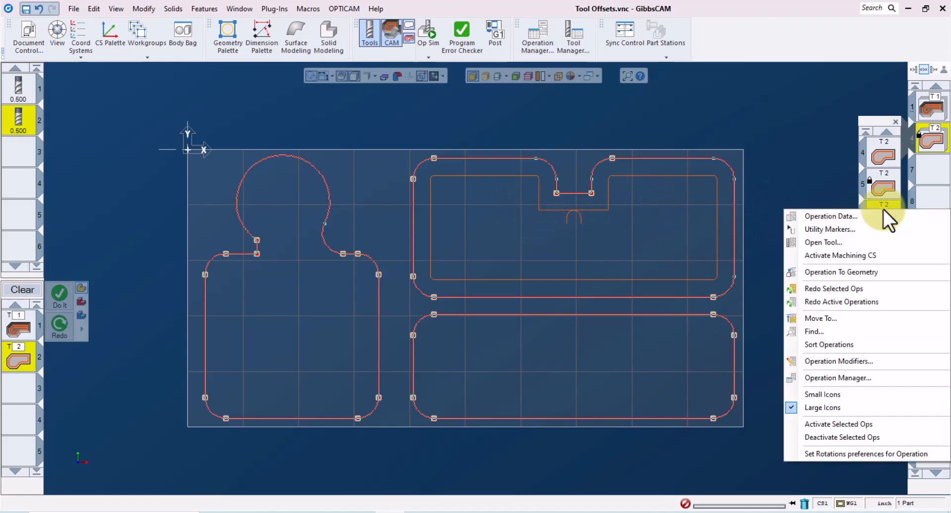
click(852, 219)
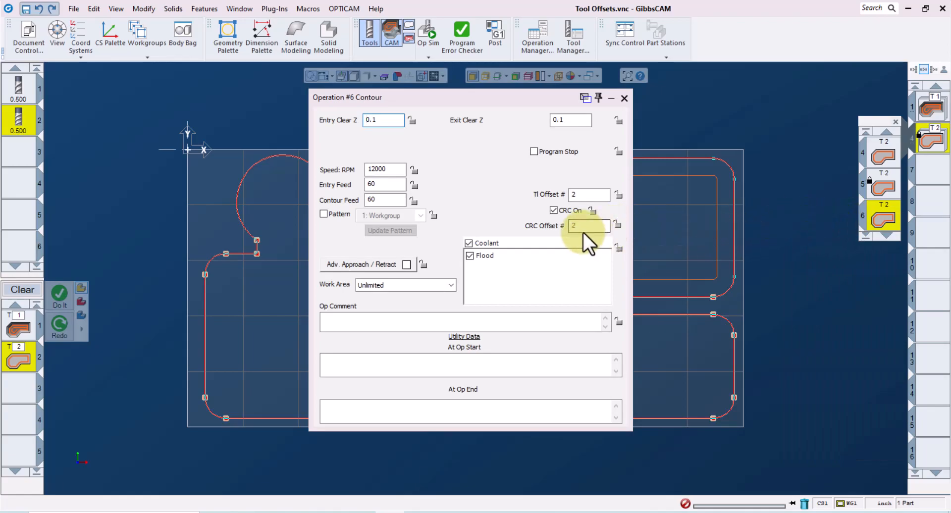
text(32)
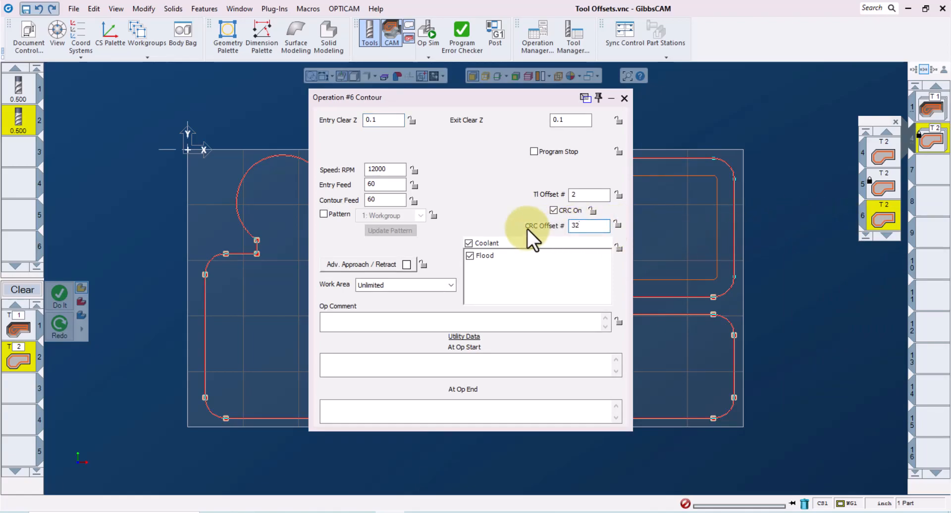
click(617, 224)
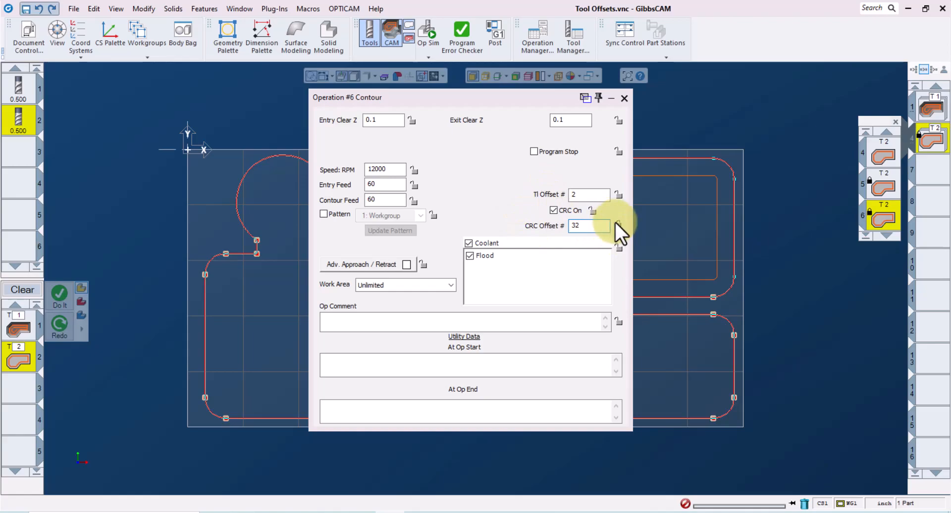
click(579, 194)
text(32)
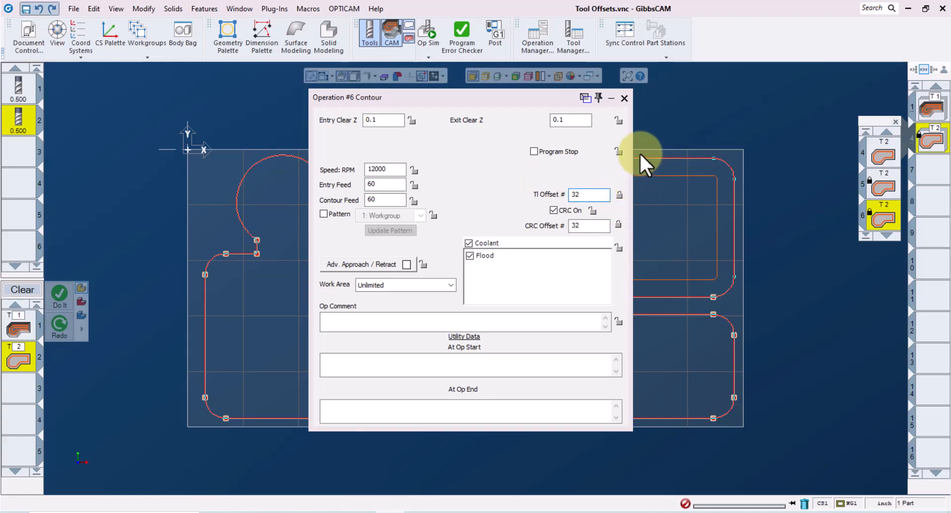
click(625, 97)
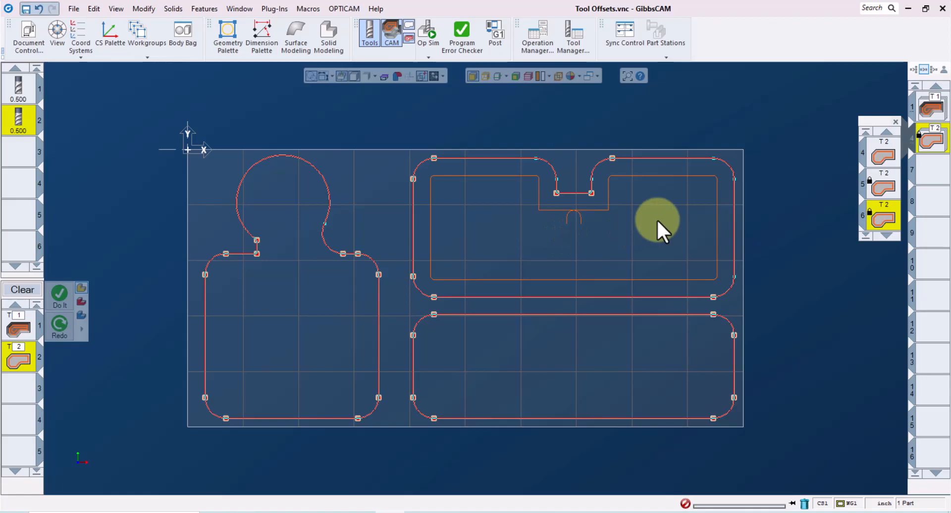
- Examine contour operations 4, 5 and 6 one after another to see which pocket's geometry each one machines
click(878, 147)
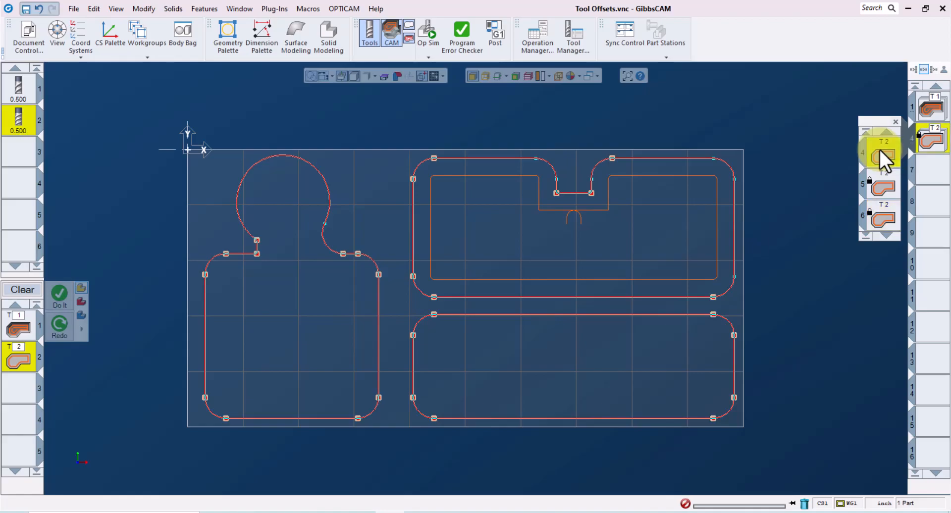
click(240, 251)
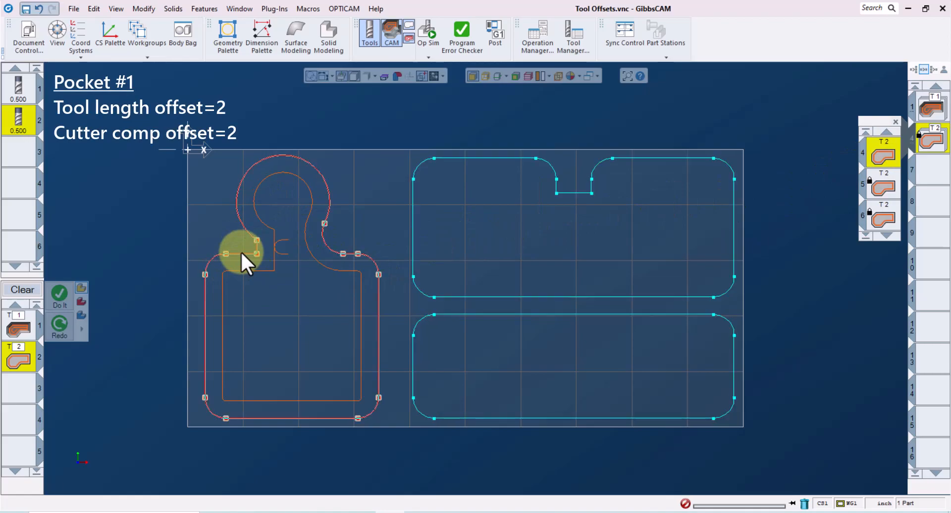
click(881, 187)
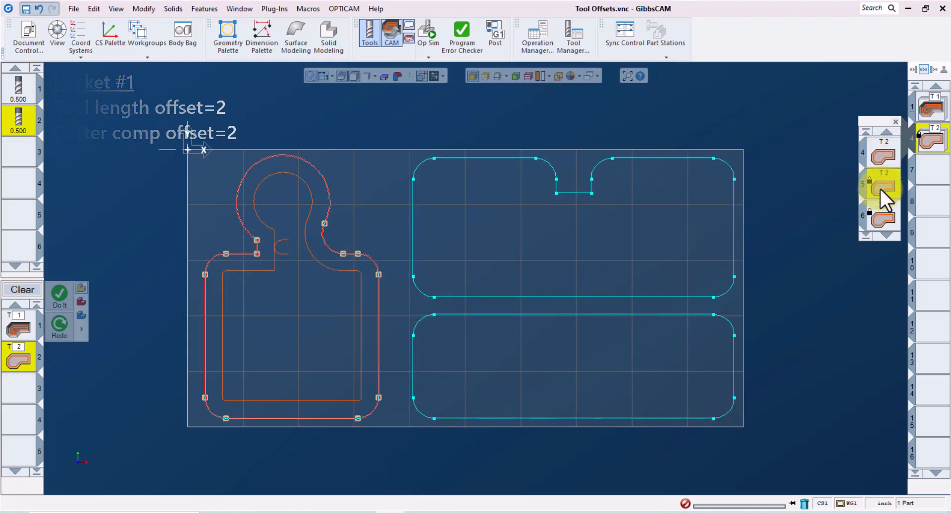
click(504, 314)
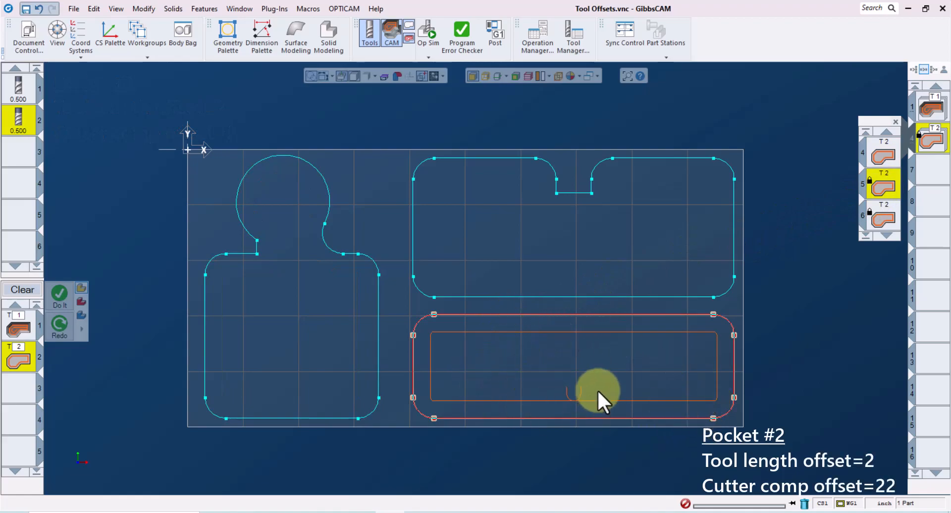
click(791, 308)
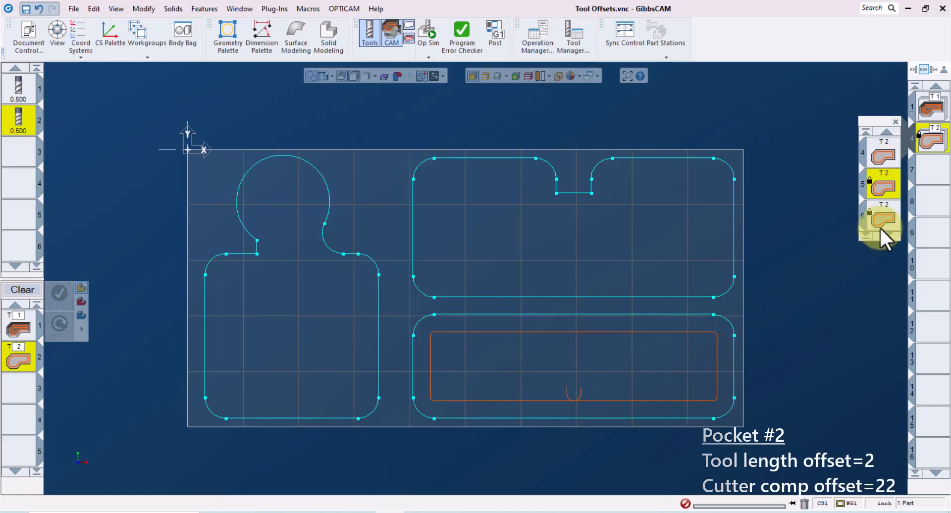
click(872, 224)
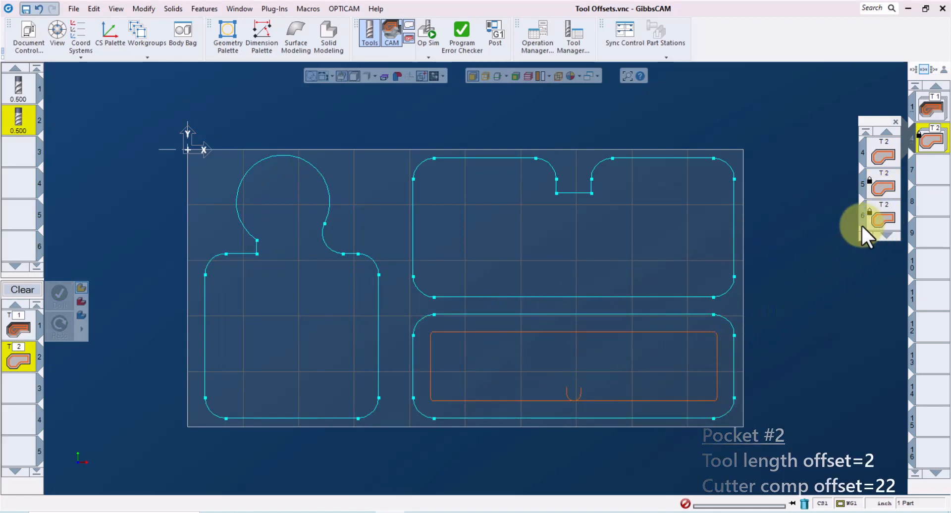
- Post-process the part's operations to Tool Offsets.NCF with the Fanuc 30iMB C001.230e post
click(594, 296)
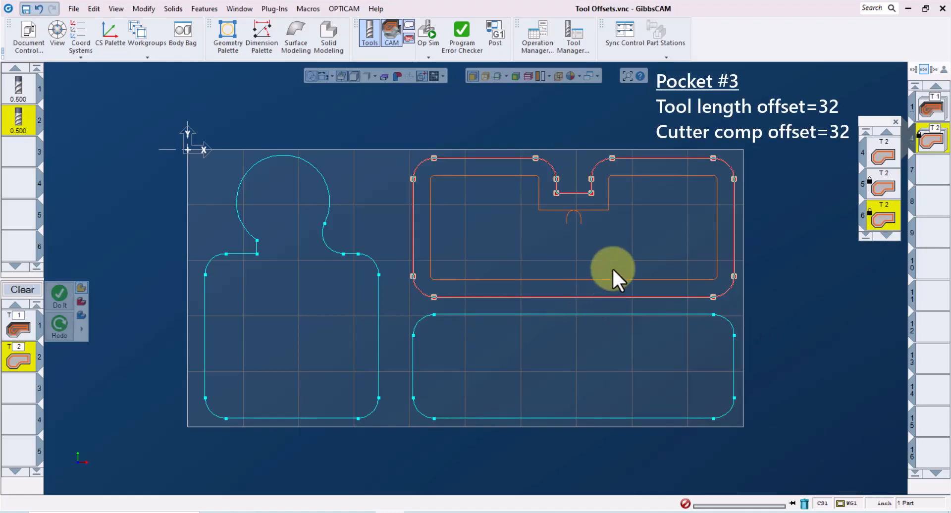
click(652, 228)
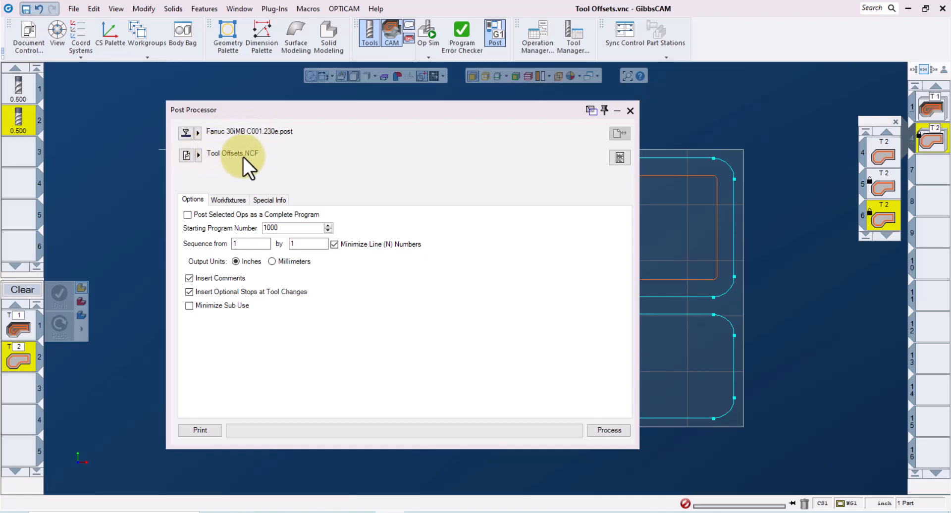
click(605, 426)
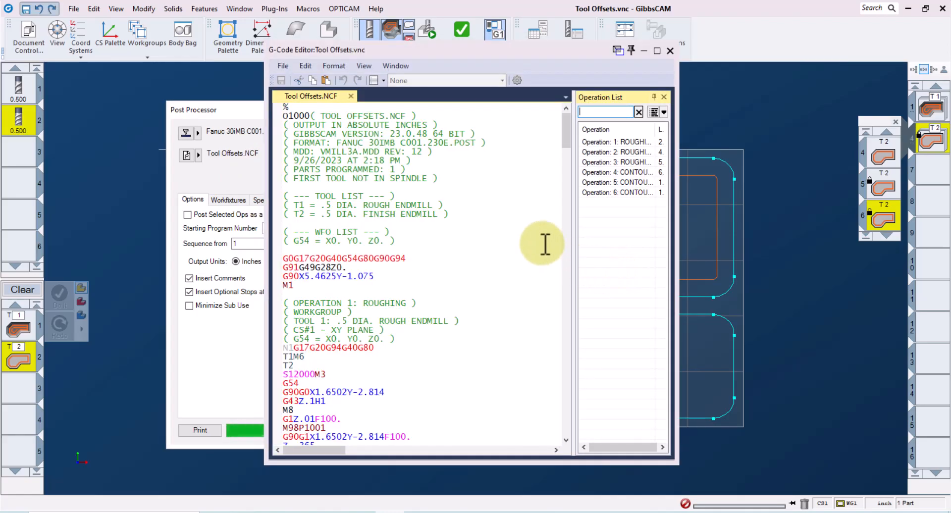
- In the posted code of contour operation 4, examine the H offset on the G43 line and the D offset on the G41 line
click(605, 174)
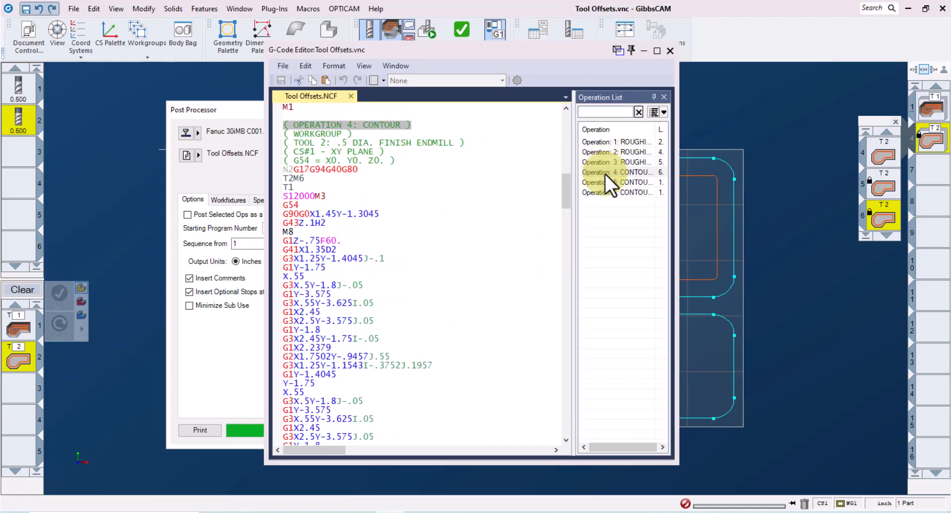
double_click(320, 222)
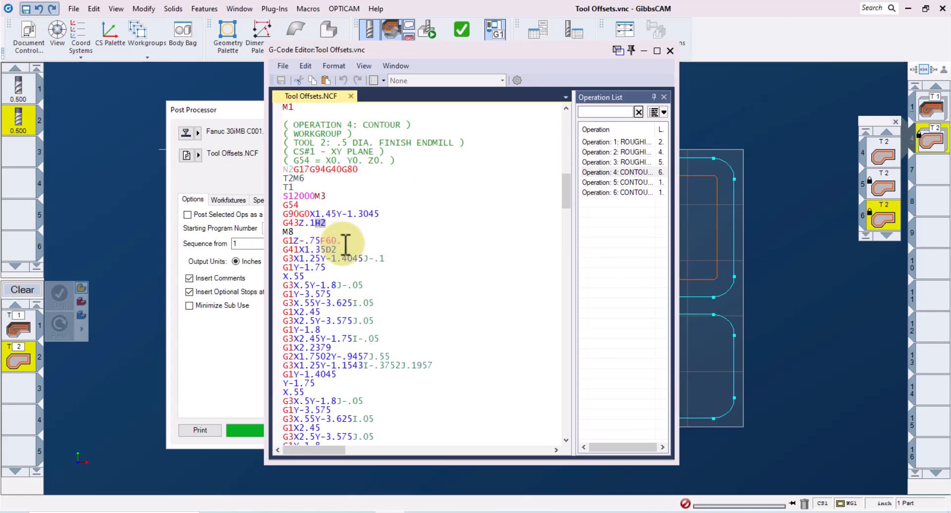
double_click(291, 222)
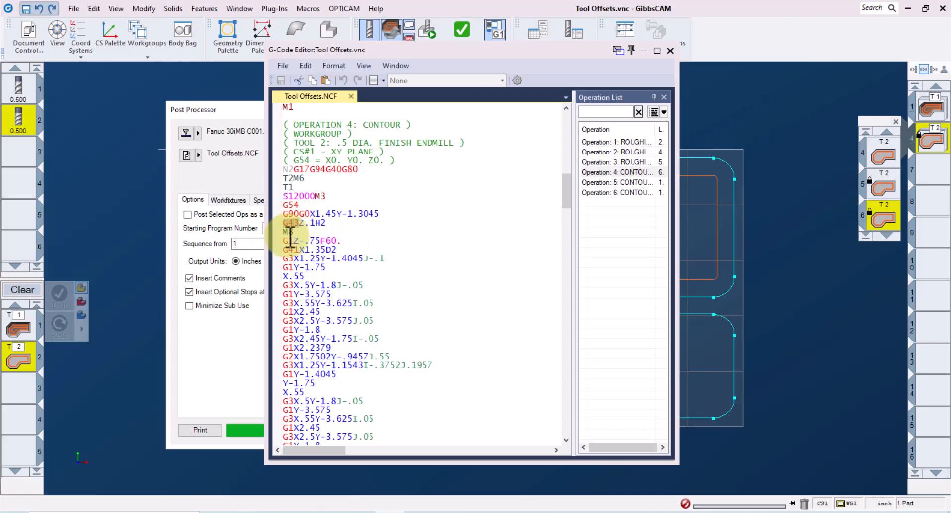
double_click(330, 250)
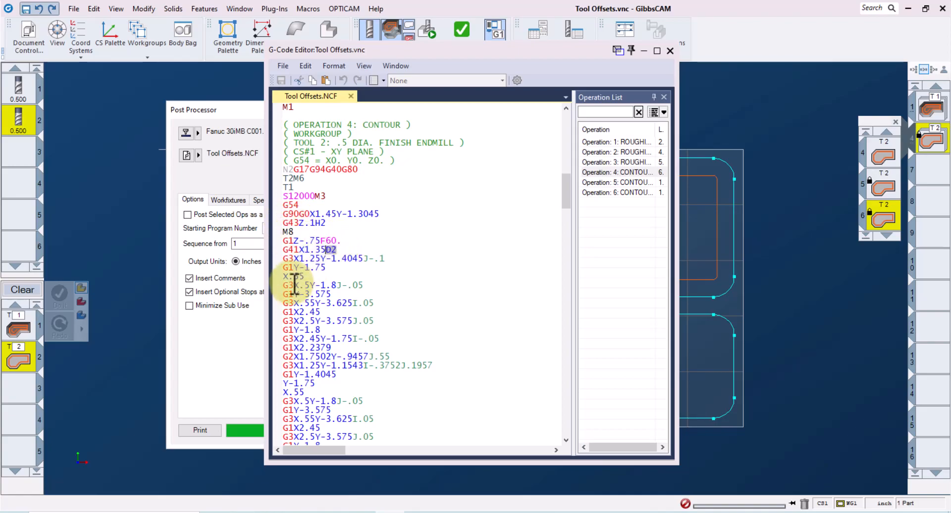
click(293, 249)
double_click(293, 249)
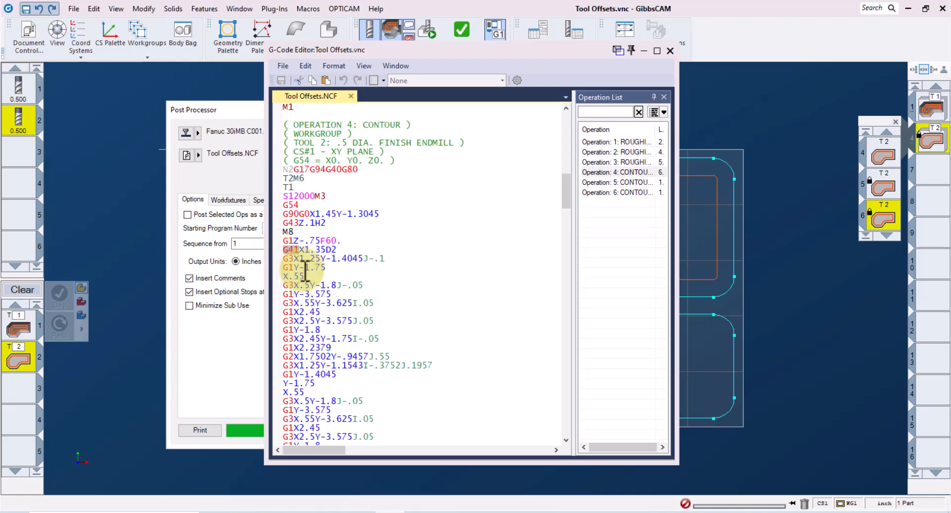
- Check the cutter comp D offset on the G41 line in the posted code of contour operation 5
click(610, 181)
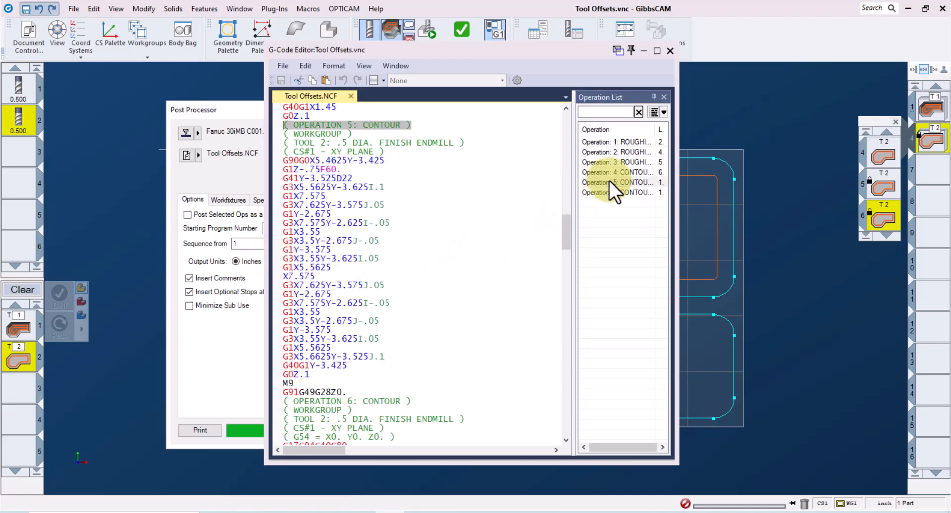
click(354, 177)
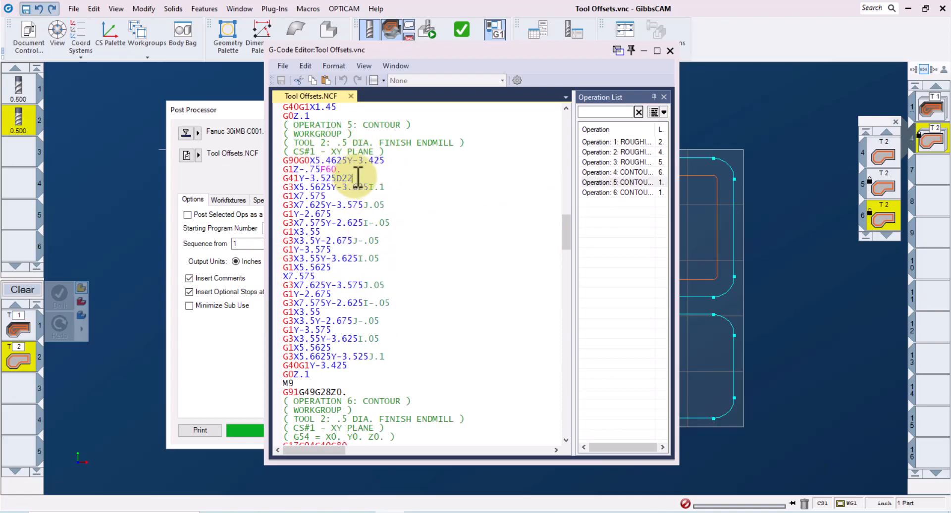
double_click(291, 177)
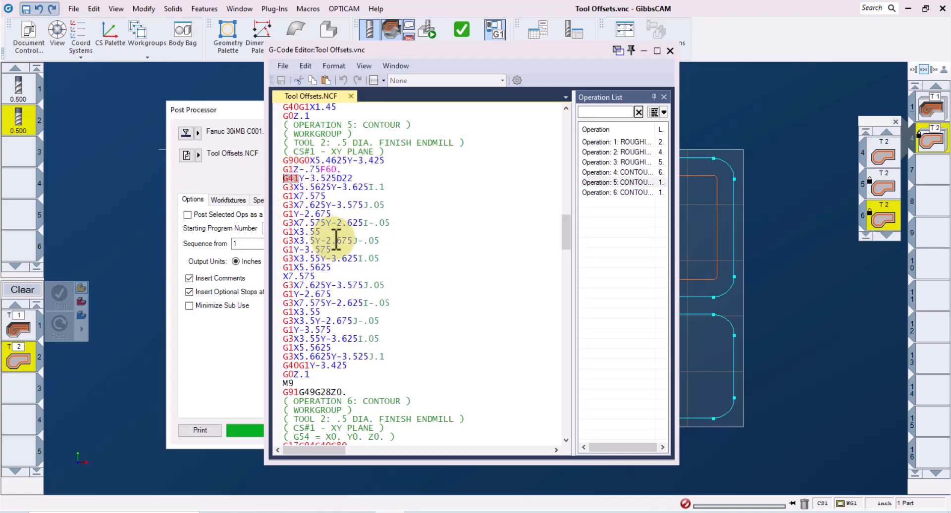
- Check the G43 H and G41 D offsets in contour operation 6's posted code, and close the G-code editor and post processor
click(626, 192)
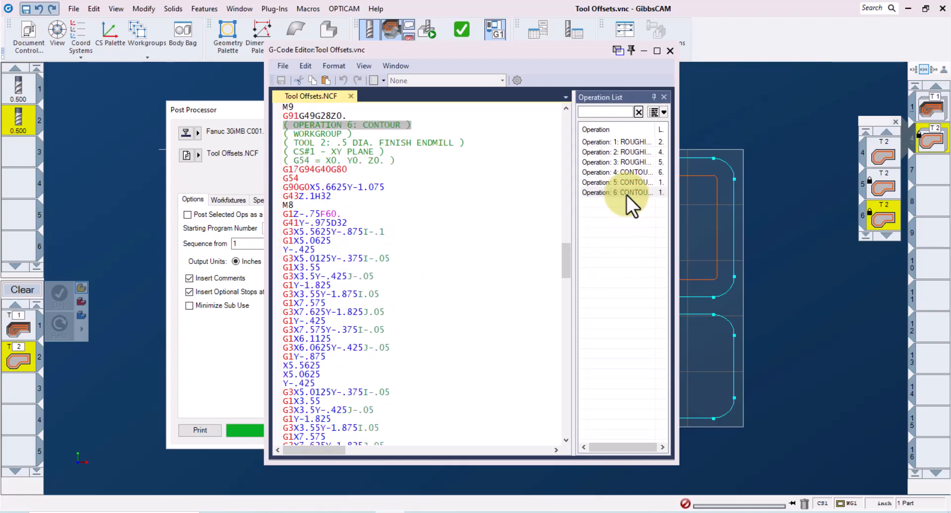
drag(340, 197, 317, 196)
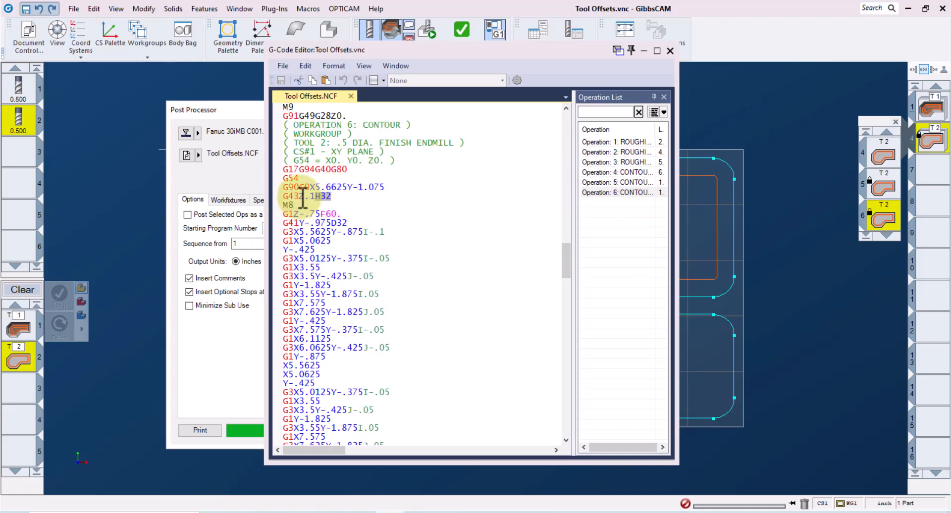
click(288, 196)
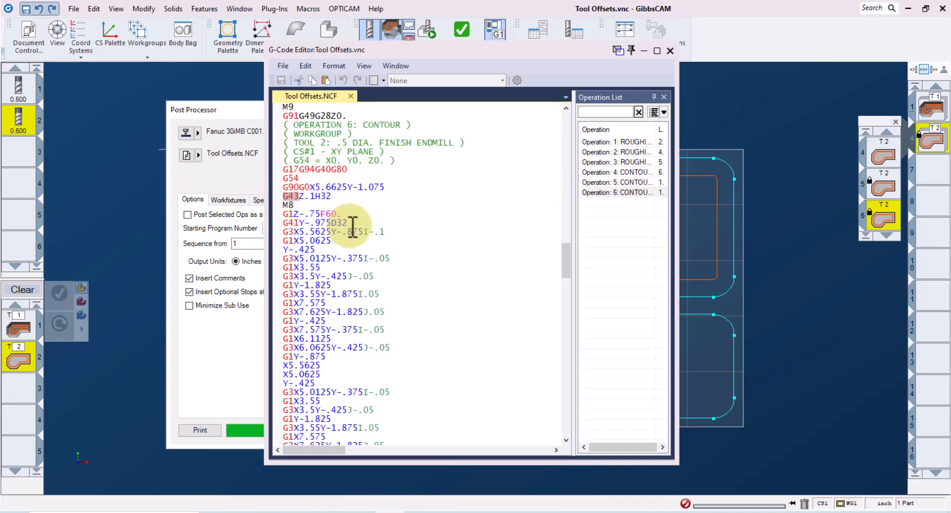
drag(348, 223, 330, 223)
click(284, 223)
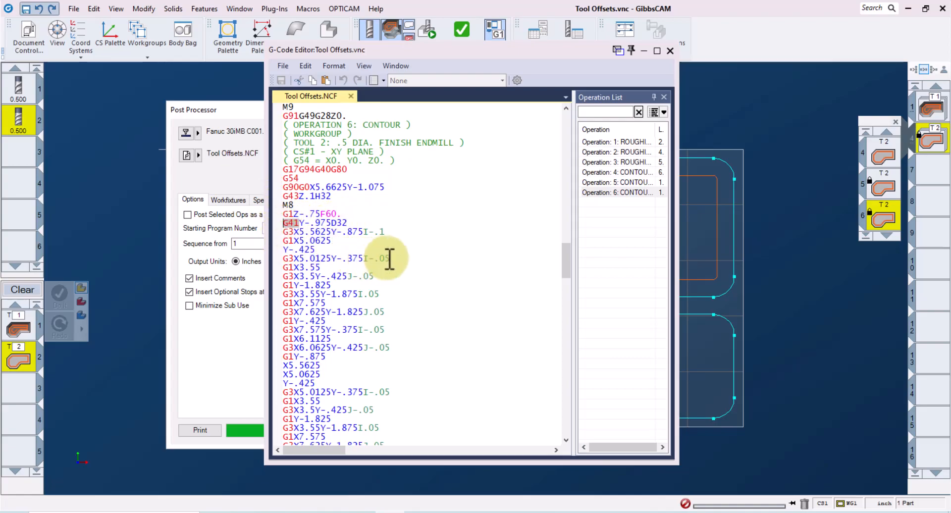
click(670, 49)
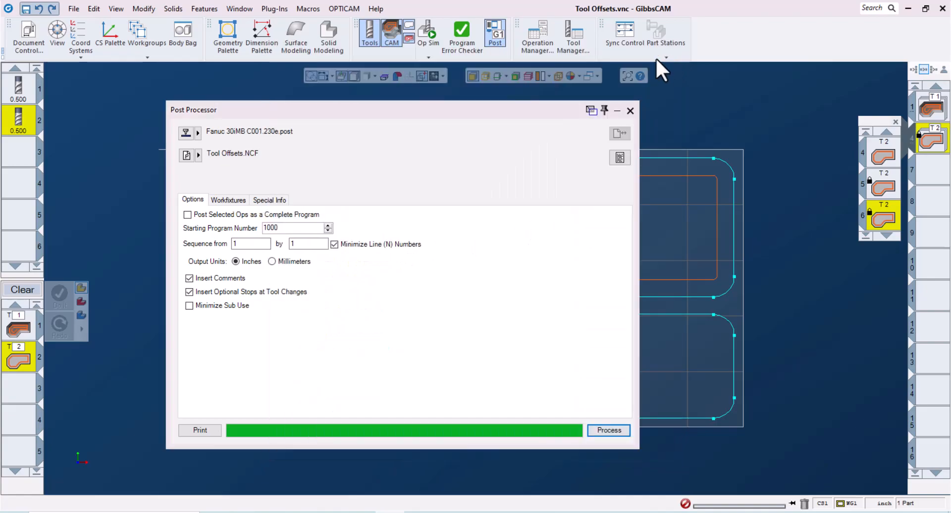
click(629, 110)
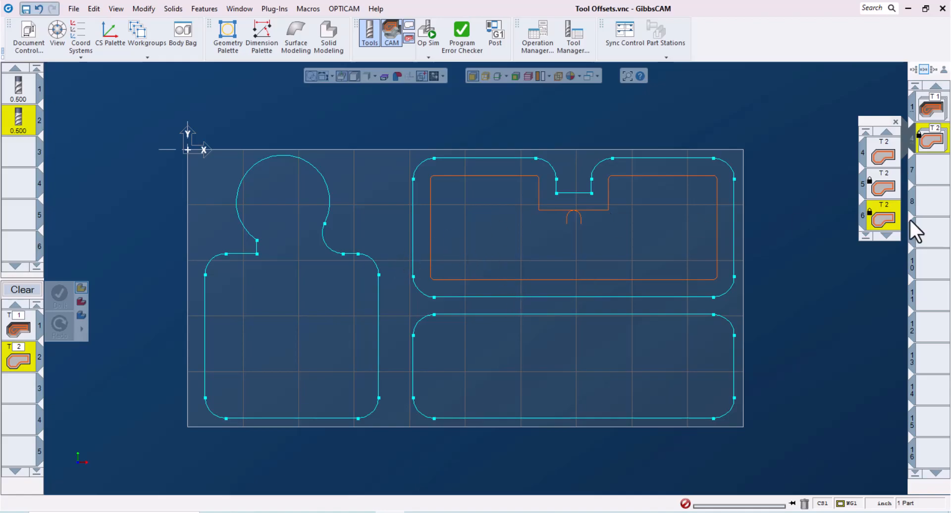
- Select contour operations 4, 5 and 6 of tool 2 together to display their toolpaths
click(939, 139)
key(ctrl+a)
key(Delete)
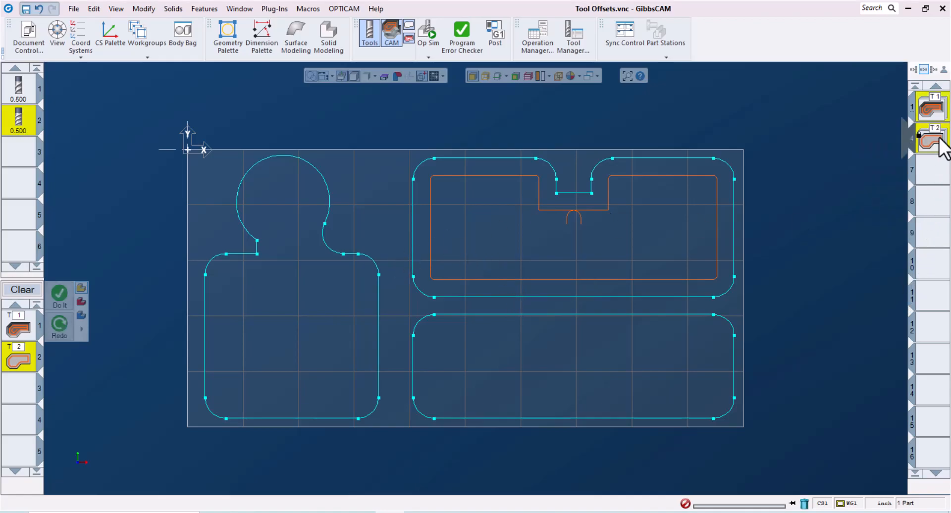
click(940, 144)
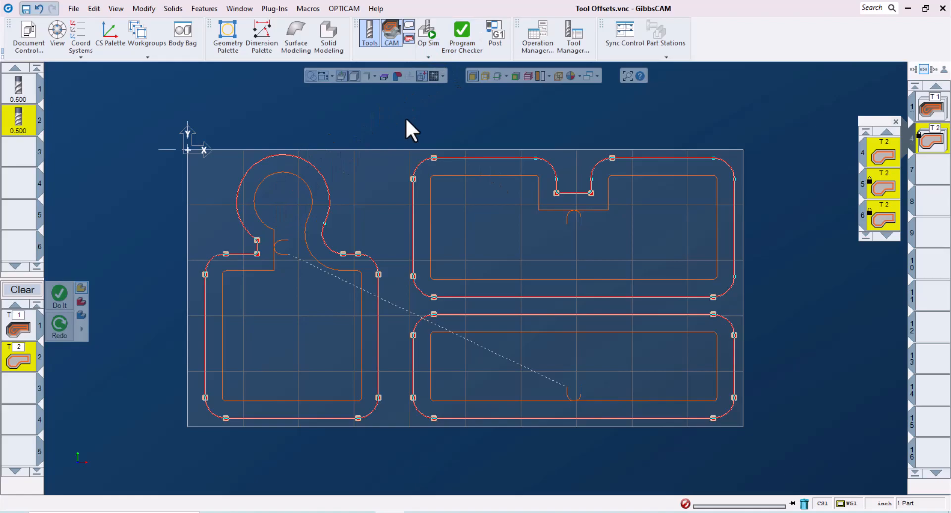
- Play the Op Sim rendering of the three pockets being machined from the start of the program
key(ctrl+i)
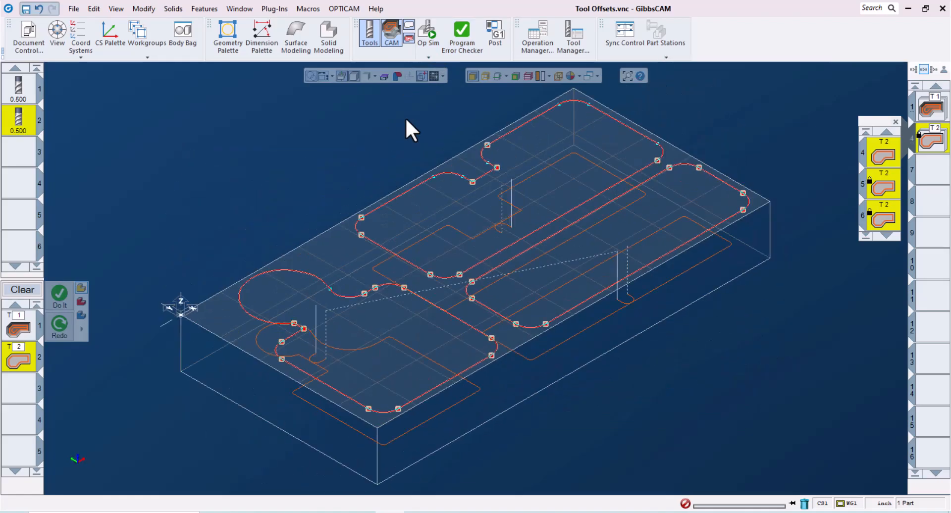
click(423, 27)
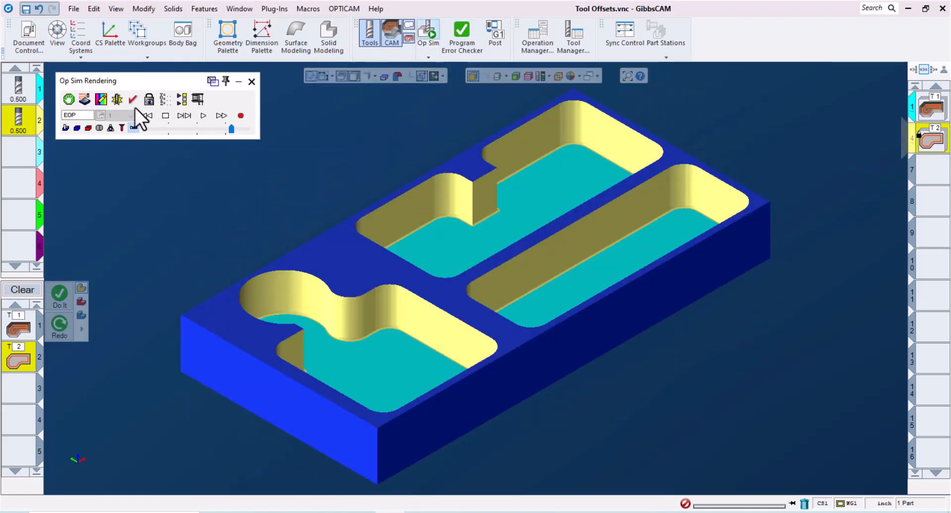
click(148, 118)
click(203, 115)
click(245, 130)
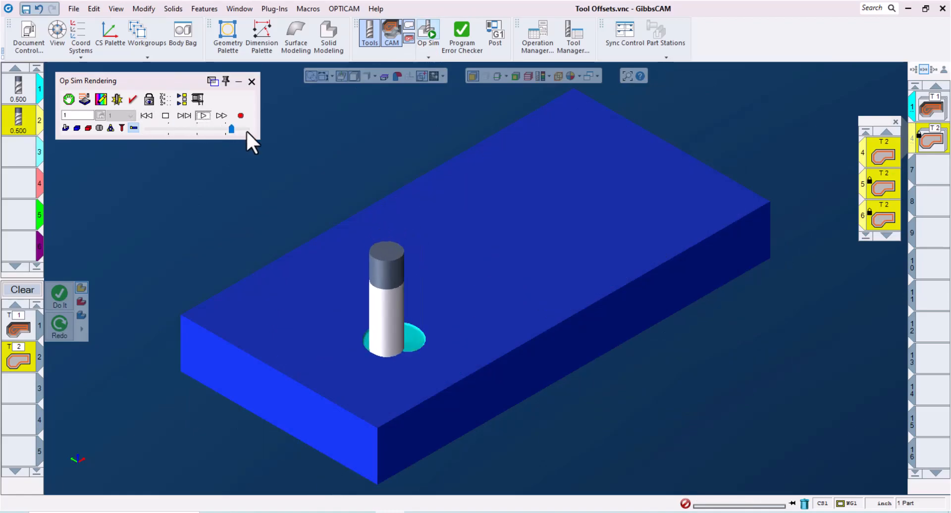